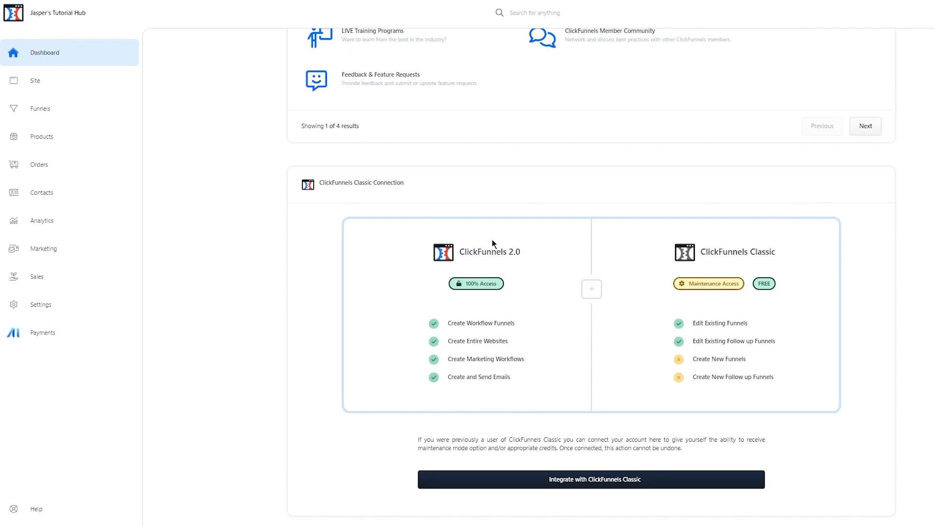
Open the site's Primary Blog and start a new blog post
{"action": "scroll", "coordinate": [285, 243], "scroll_direction": "up", "scroll_amount": 10}
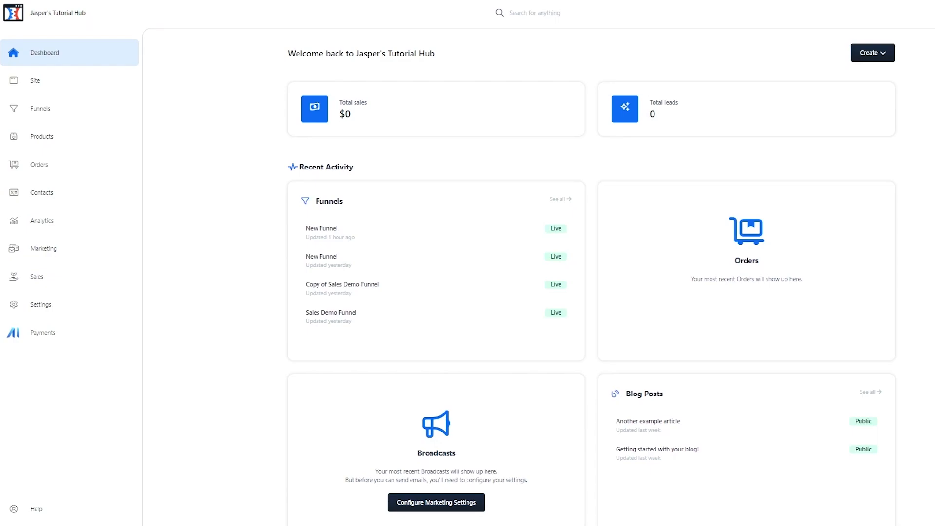
{"action": "left_click", "coordinate": [54, 90]}
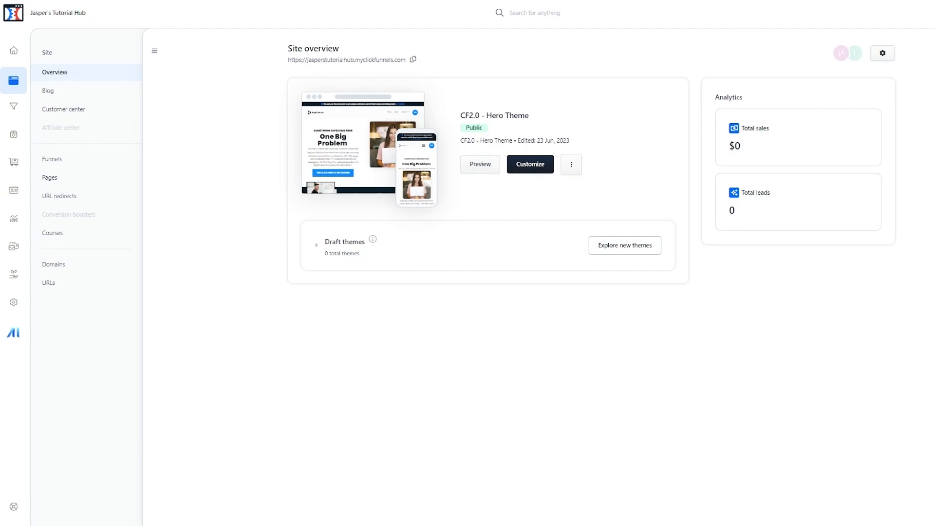
{"action": "left_click", "coordinate": [48, 91]}
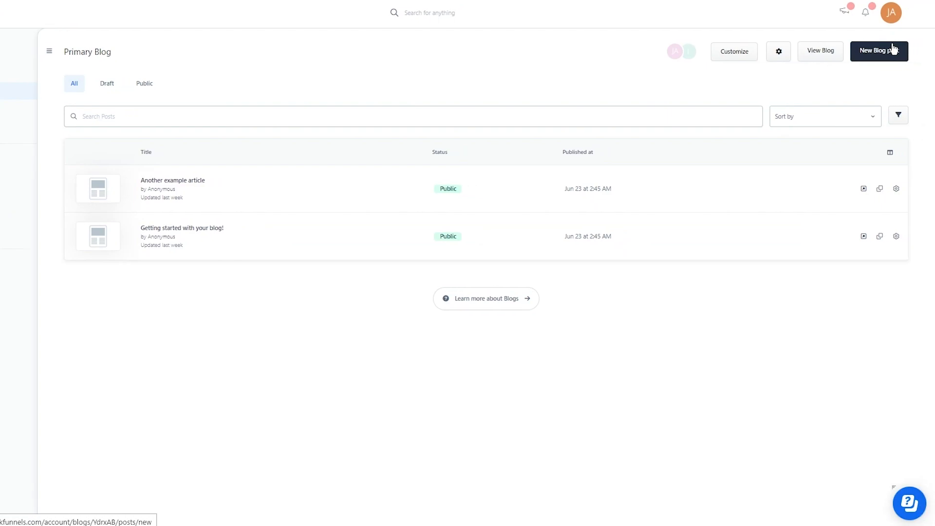
{"action": "left_click", "coordinate": [915, 50]}
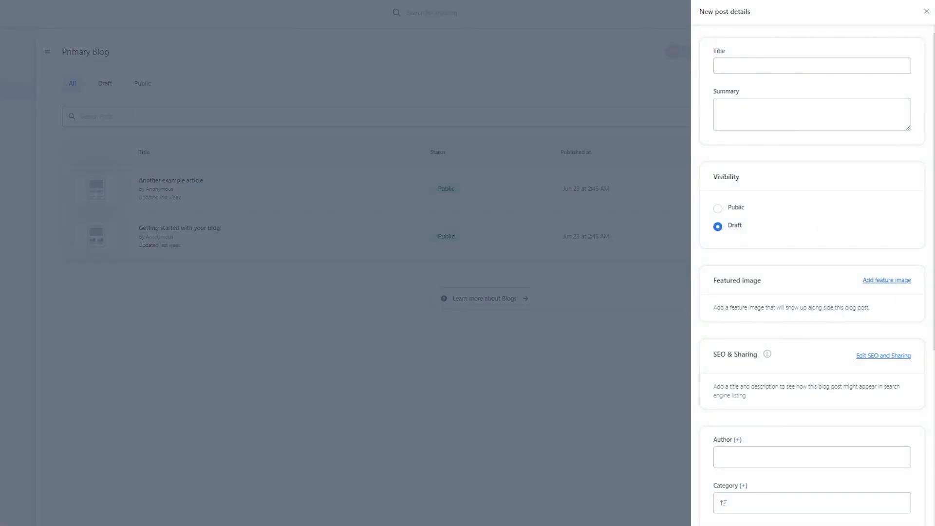
Title the new post "Demo Post" and create it as a draft with an empty summary
{"action": "left_click", "coordinate": [766, 66]}
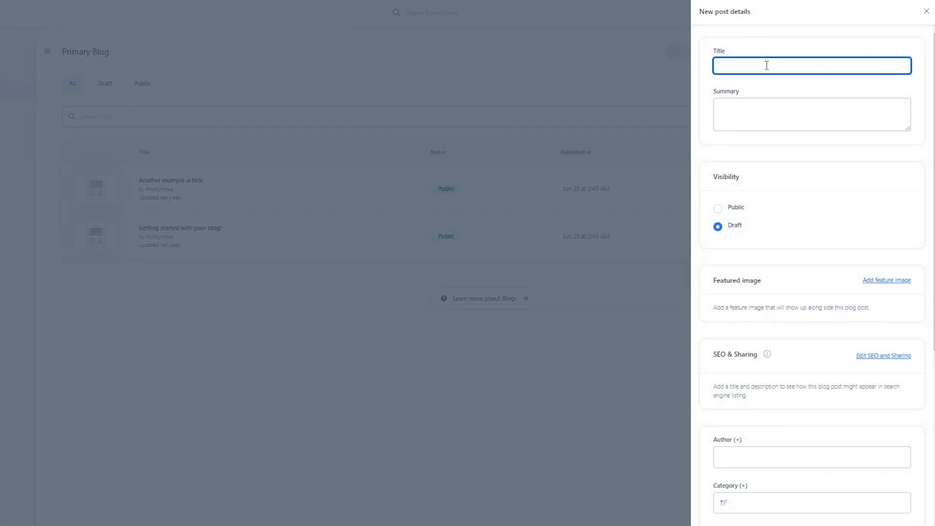
{"action": "type", "text": "Demo Post"}
{"action": "left_click", "coordinate": [736, 109]}
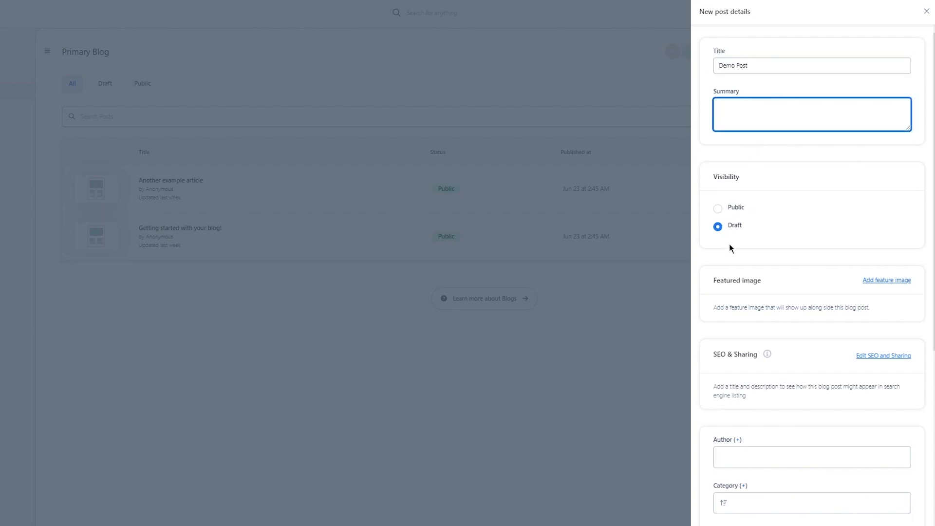
{"action": "scroll", "coordinate": [813, 215], "scroll_direction": "down", "scroll_amount": 3}
{"action": "scroll", "coordinate": [824, 215], "scroll_direction": "down", "scroll_amount": 4}
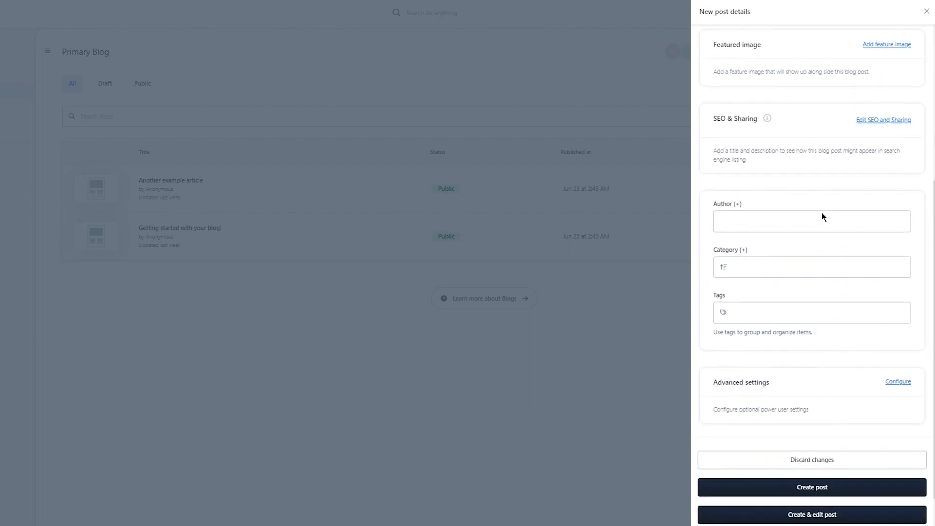
{"action": "left_click", "coordinate": [786, 177]}
{"action": "left_click", "coordinate": [779, 190]}
{"action": "left_click", "coordinate": [814, 478]}
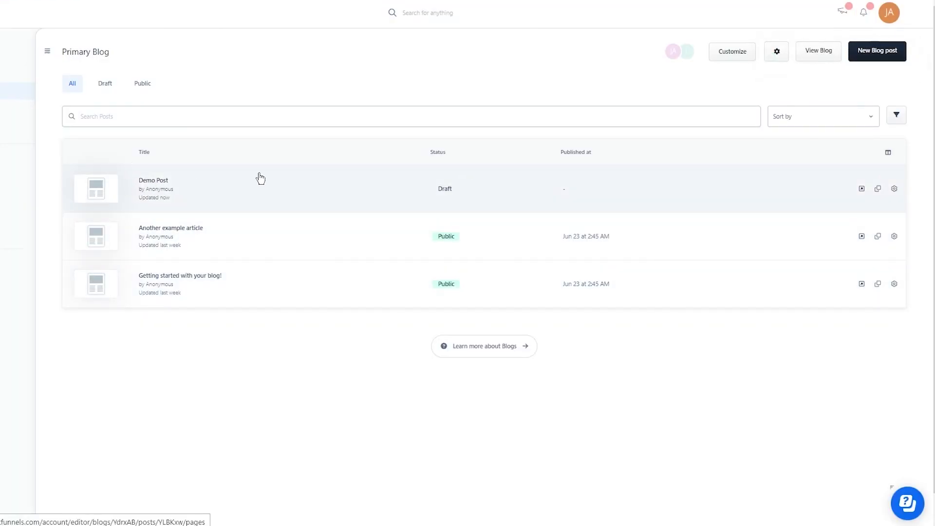
Open the Demo Post from the blog's post list in the page editor
{"action": "left_click", "coordinate": [112, 183]}
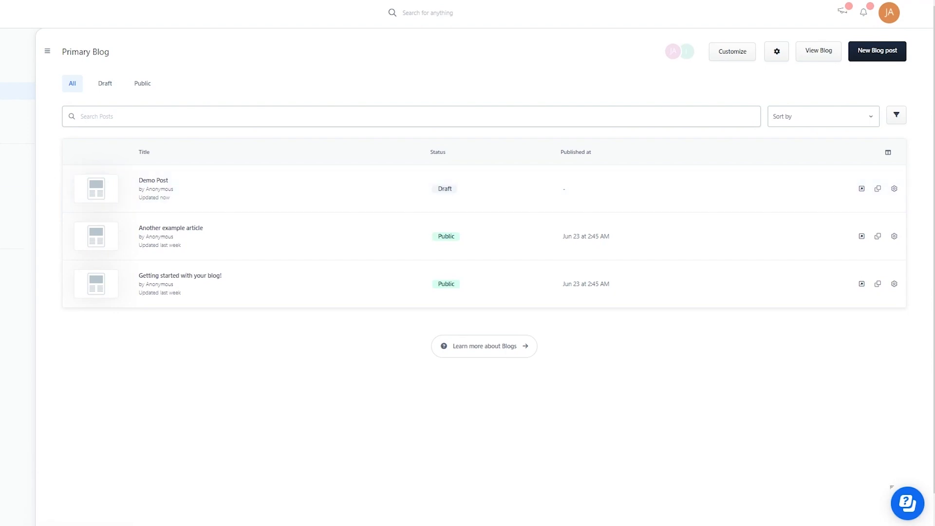
{"action": "key", "text": "ctrl+Tab"}
{"action": "left_click_drag", "start_coordinate": [207, 112], "coordinate": [653, 258]}
{"action": "left_click", "coordinate": [307, 162]}
{"action": "key", "text": "ctrl+shift+Tab"}
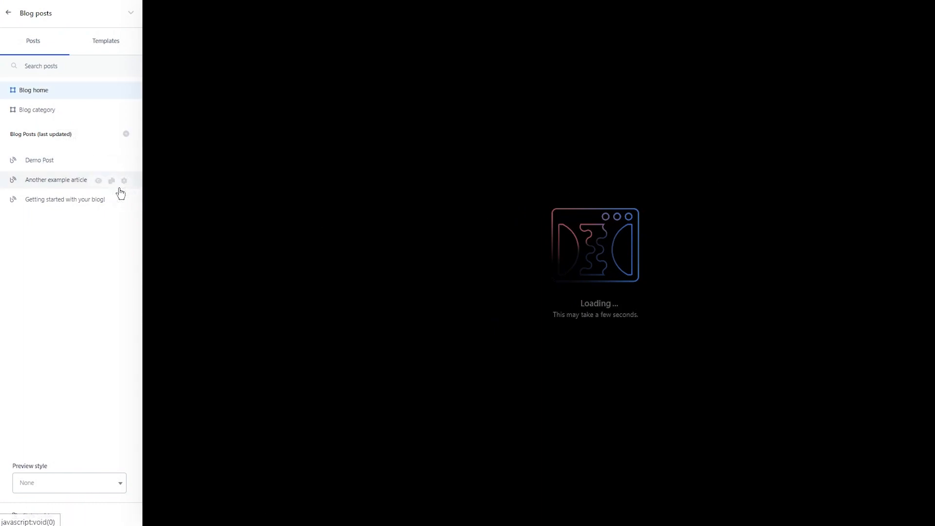
{"action": "left_click", "coordinate": [78, 160]}
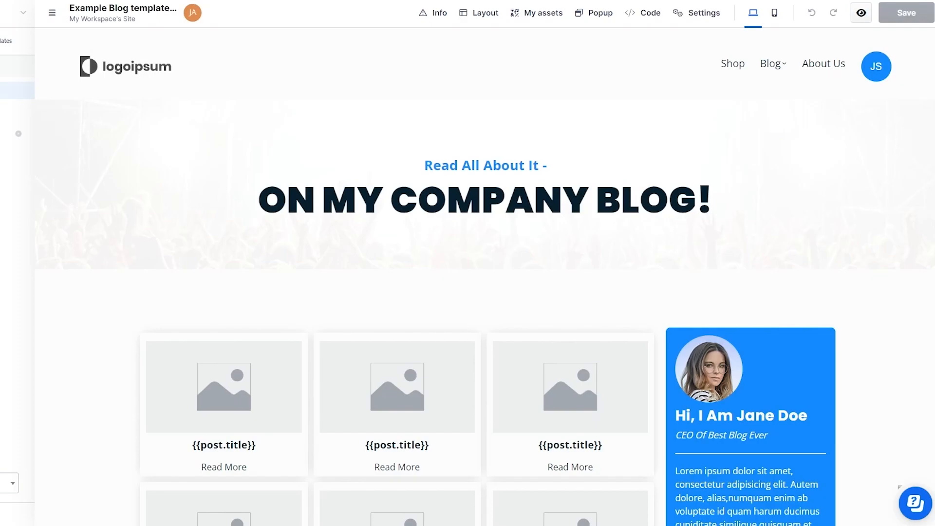
Replace the blog page's main headline with "SALES FUNNEL EXCLUSIVE BLOG TEST!!!"
{"action": "double_click", "coordinate": [482, 199]}
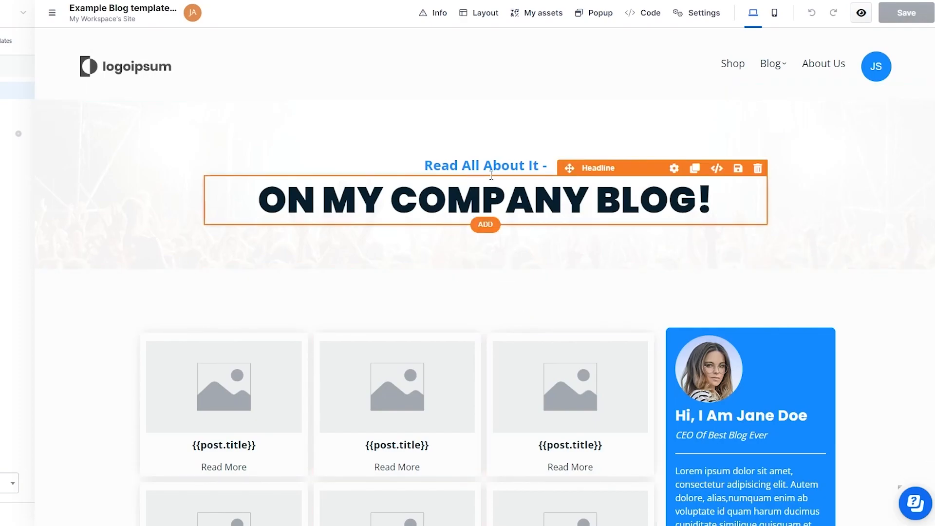
{"action": "scroll", "coordinate": [662, 255], "scroll_direction": "down", "scroll_amount": 3}
{"action": "left_click", "coordinate": [447, 95]}
{"action": "scroll", "coordinate": [600, 241], "scroll_direction": "up", "scroll_amount": 3}
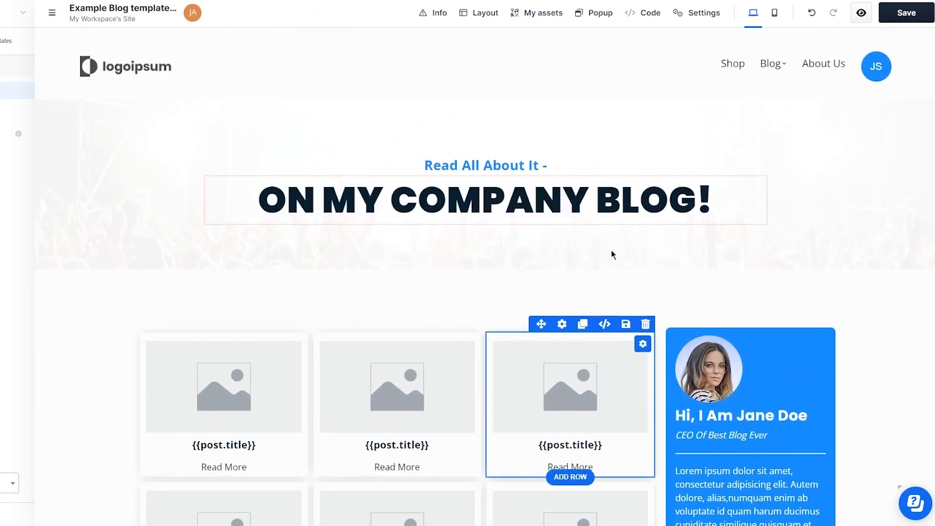
{"action": "left_click", "coordinate": [506, 197]}
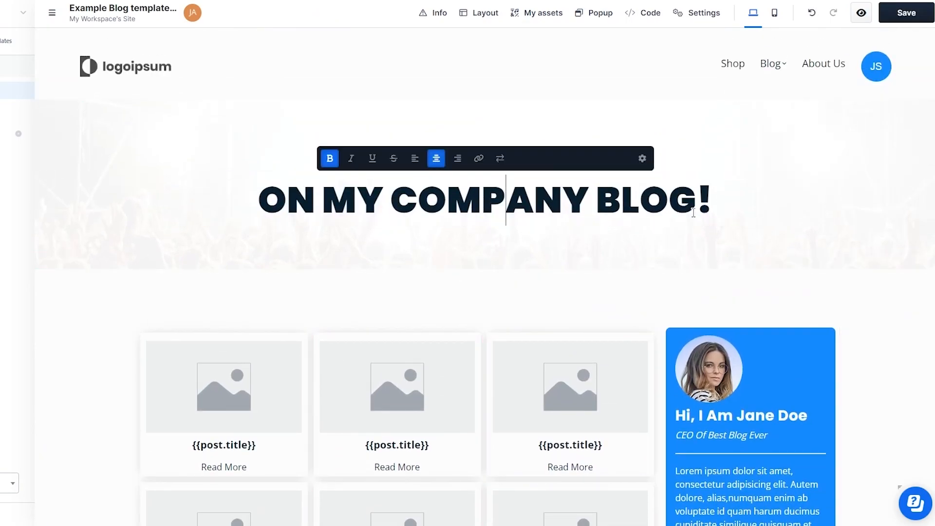
{"action": "key", "text": "BackSpace"}
{"action": "key", "text": "BackSpace"}
{"action": "key", "text": "BackSpace"}
{"action": "key", "text": "BackSpace"}
{"action": "key", "text": "BackSpace"}
{"action": "key", "text": "BackSpace"}
{"action": "key", "text": "BackSpace"}
{"action": "key", "text": "BackSpace"}
{"action": "key", "text": "BackSpace"}
{"action": "key", "text": "BackSpace"}
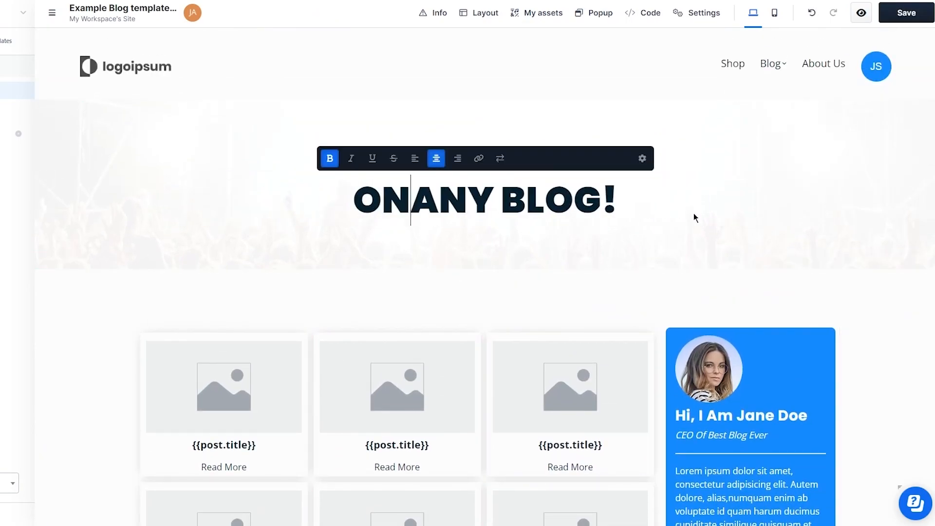
{"action": "key", "text": "Right"}
{"action": "key", "text": "Right"}
{"action": "key", "text": "End"}
{"action": "key", "text": "BackSpace"}
{"action": "key", "text": "BackSpace"}
{"action": "key", "text": "BackSpace"}
{"action": "key", "text": "BackSpace"}
{"action": "key", "text": "BackSpace"}
{"action": "key", "text": "BackSpace"}
{"action": "key", "text": "BackSpace"}
{"action": "key", "text": "BackSpace"}
{"action": "key", "text": "BackSpace"}
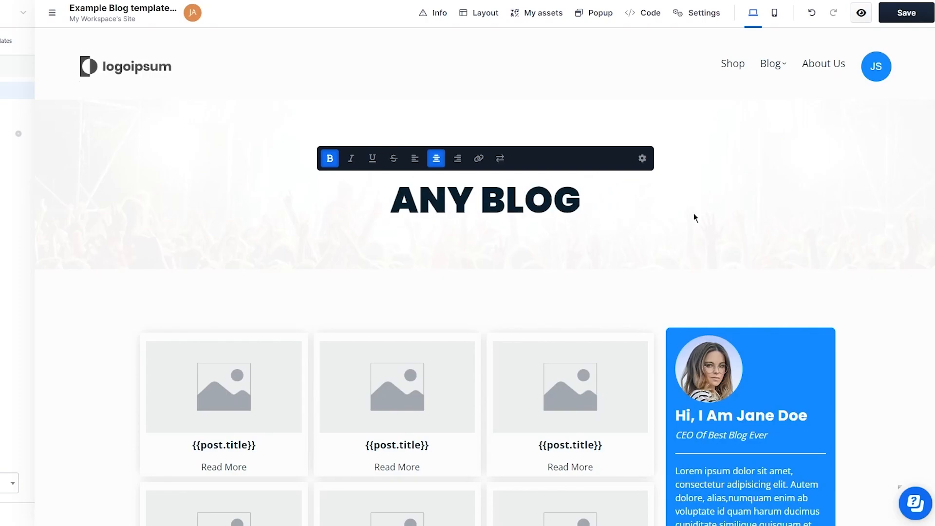
{"action": "type", "text": "SALK"}
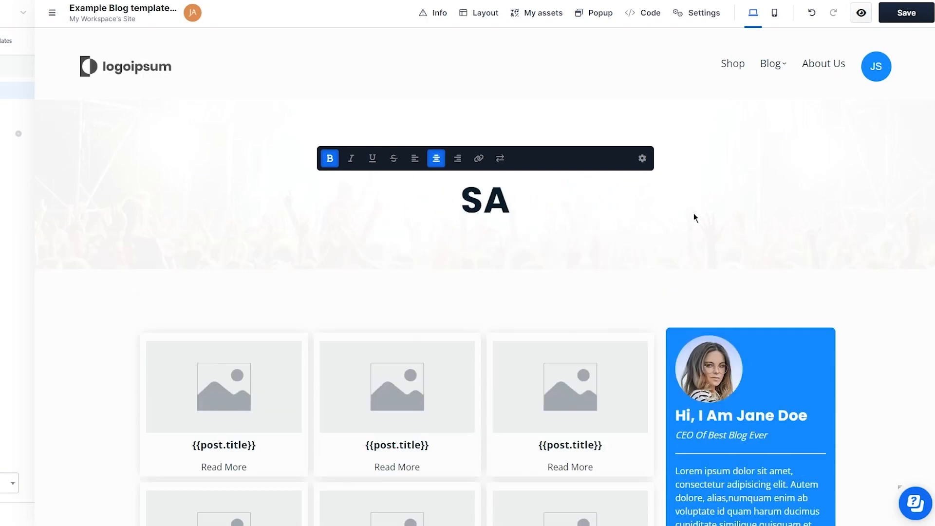
{"action": "key", "text": "BackSpace"}
{"action": "type", "text": "es"}
{"action": "key", "text": "BackSpace"}
{"action": "key", "text": "BackSpace"}
{"action": "type", "text": "ES F"}
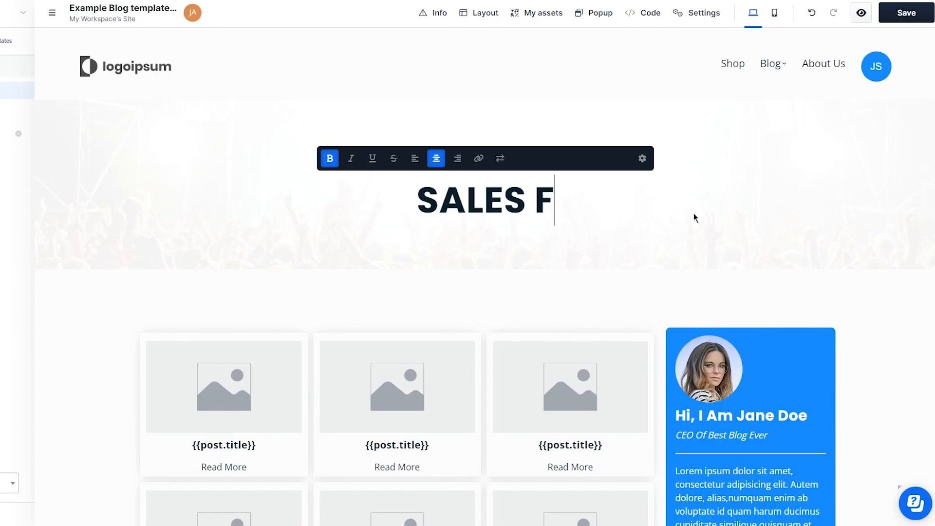
{"action": "type", "text": "UNNEL EXCL"}
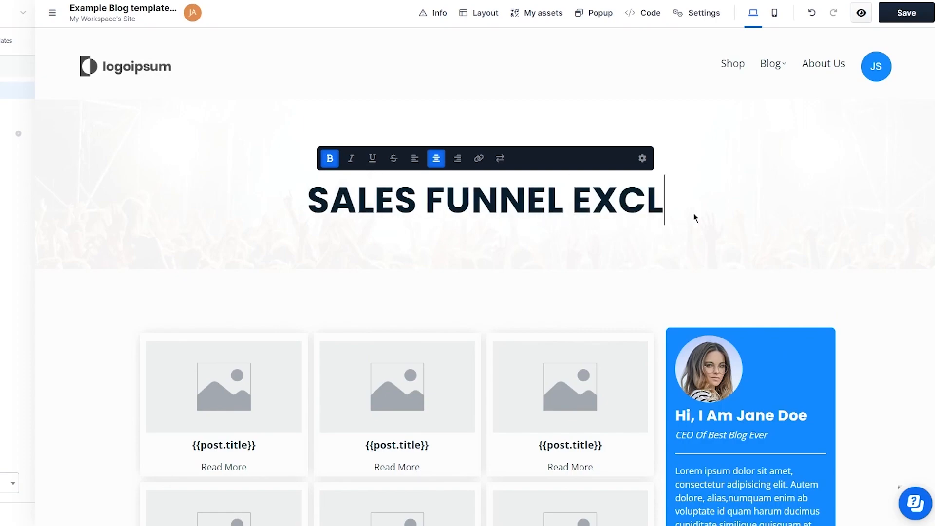
{"action": "type", "text": "USIVE BL"}
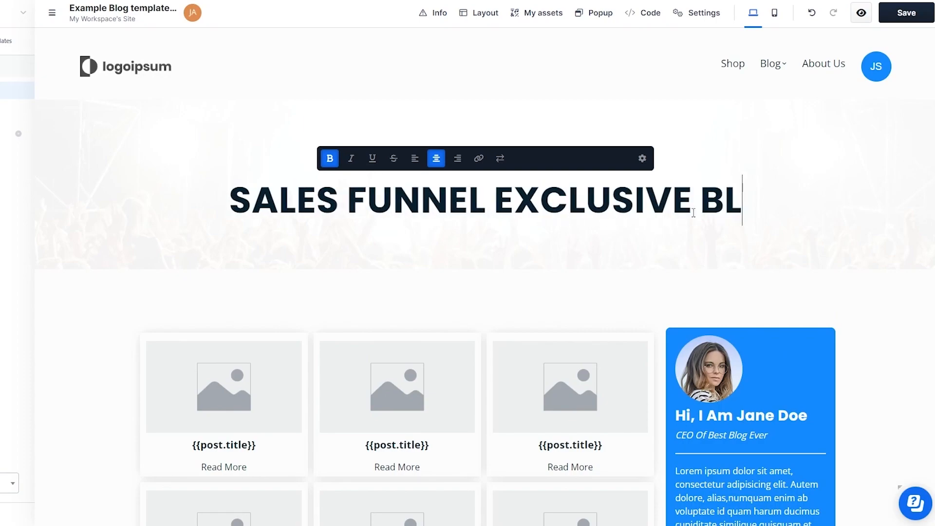
{"action": "type", "text": "OG TEST!!!"}
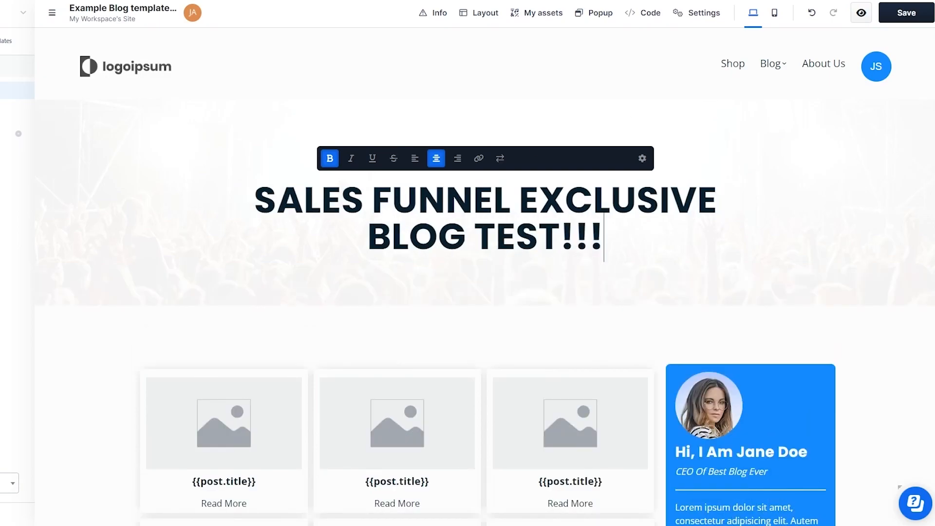
{"action": "left_click", "coordinate": [663, 146]}
{"action": "scroll", "coordinate": [639, 323], "scroll_direction": "down", "scroll_amount": 5}
{"action": "scroll", "coordinate": [618, 275], "scroll_direction": "up", "scroll_amount": 5}
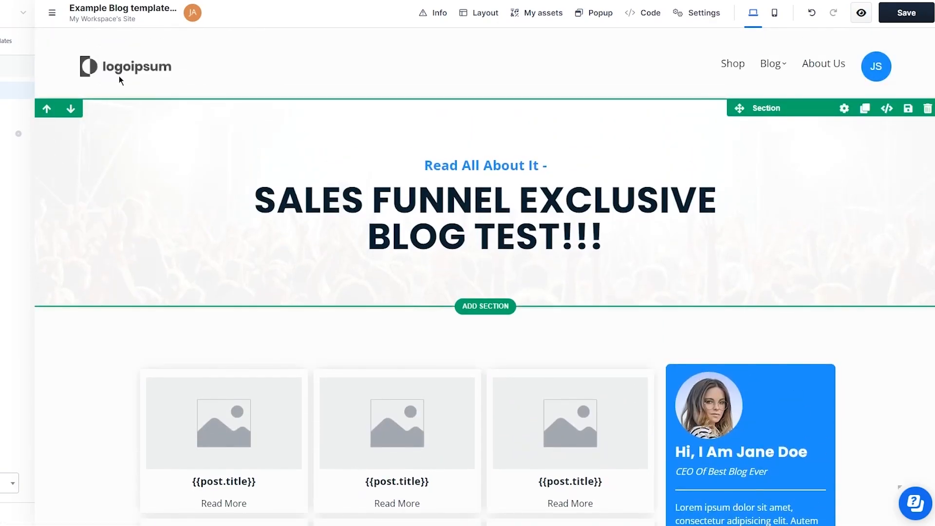
Switch to the Demo Post page, discarding the unsaved changes, and add a new section with a single-column row
{"action": "left_click", "coordinate": [20, 162]}
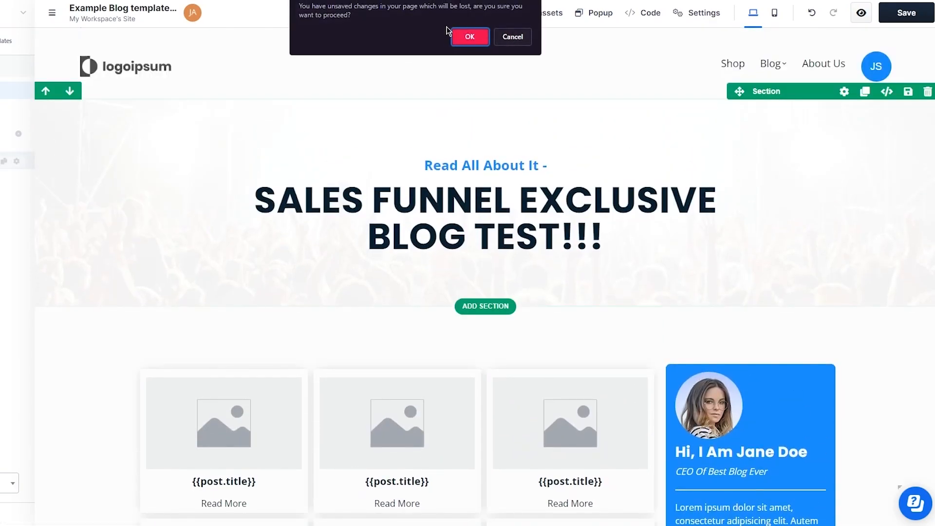
{"action": "left_click", "coordinate": [467, 38]}
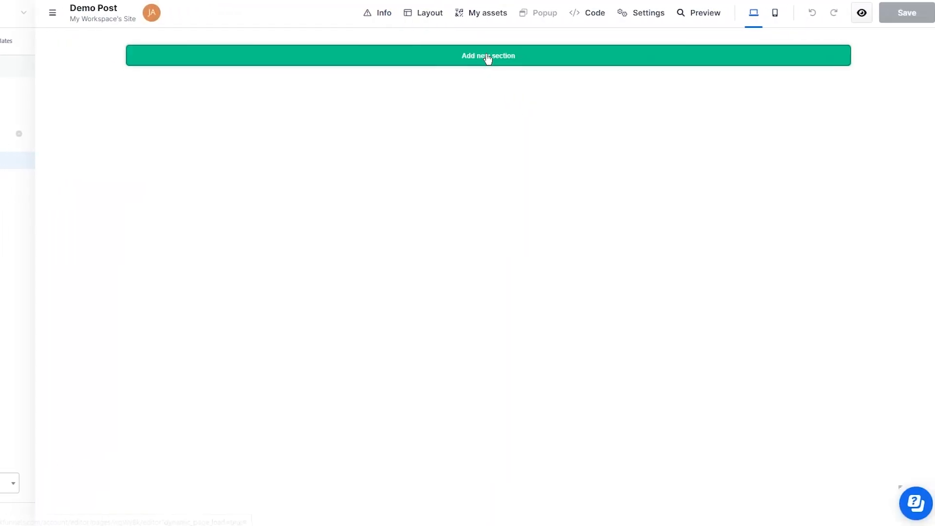
{"action": "left_click", "coordinate": [489, 56]}
{"action": "left_click_drag", "start_coordinate": [401, 153], "coordinate": [159, 231]}
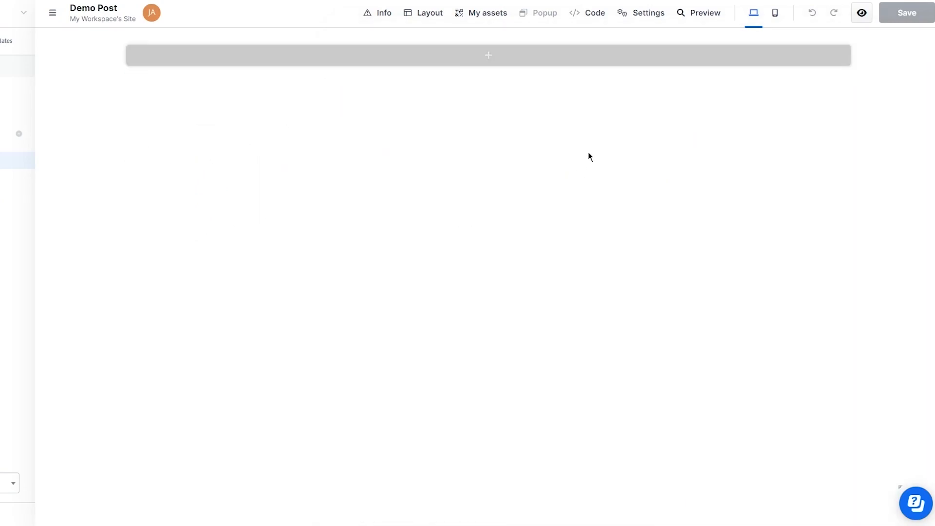
{"action": "left_click", "coordinate": [453, 58]}
{"action": "left_click", "coordinate": [369, 171]}
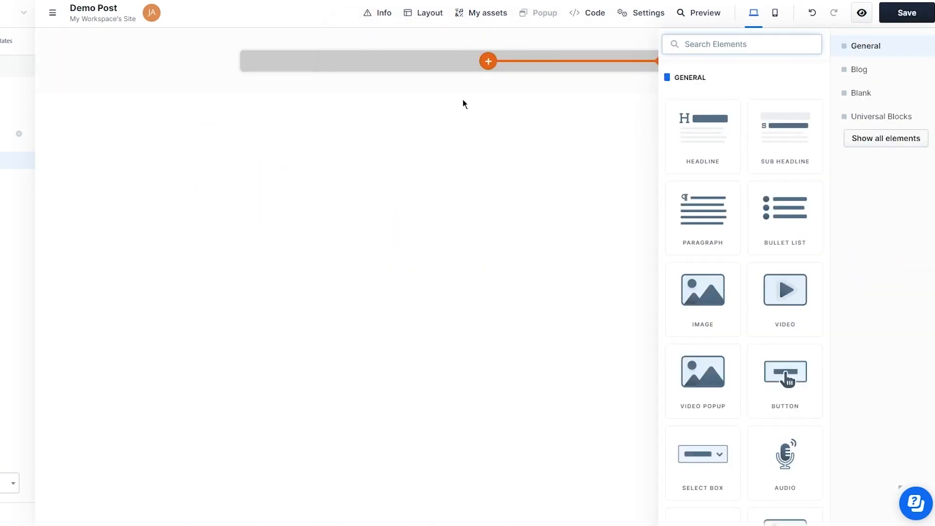
Add headline, bullet list, image, video, button, video popup and select box elements to the new section
{"action": "left_click", "coordinate": [591, 59]}
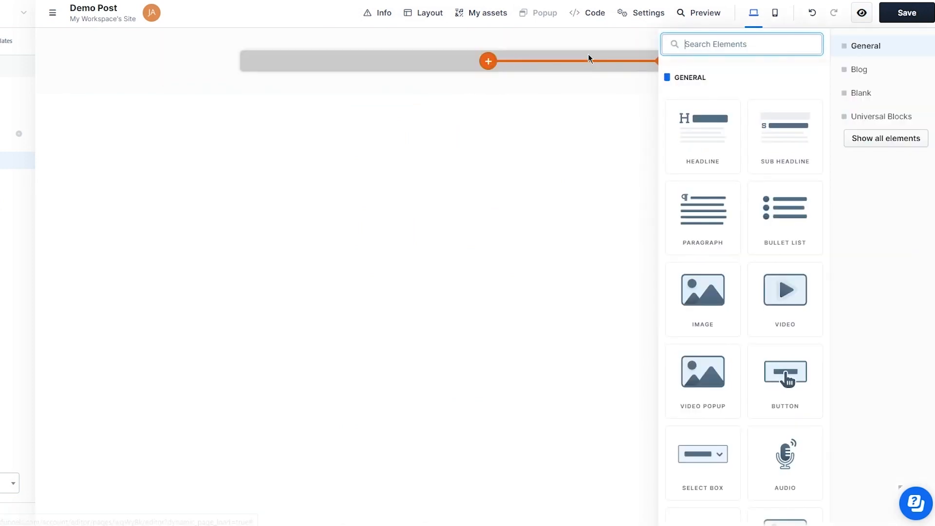
{"action": "left_click", "coordinate": [706, 149]}
{"action": "left_click", "coordinate": [772, 211]}
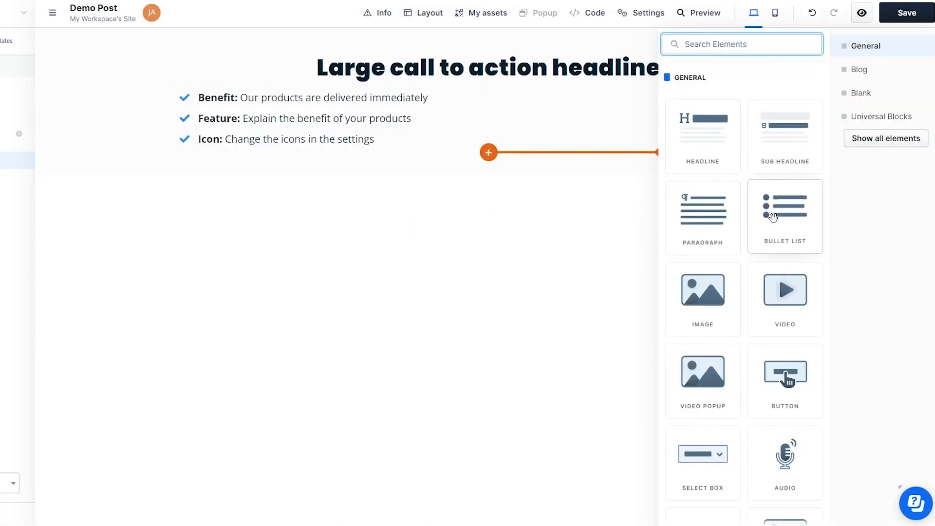
{"action": "left_click", "coordinate": [729, 287]}
{"action": "left_click", "coordinate": [781, 331]}
{"action": "left_click", "coordinate": [785, 385]}
{"action": "left_click", "coordinate": [702, 375]}
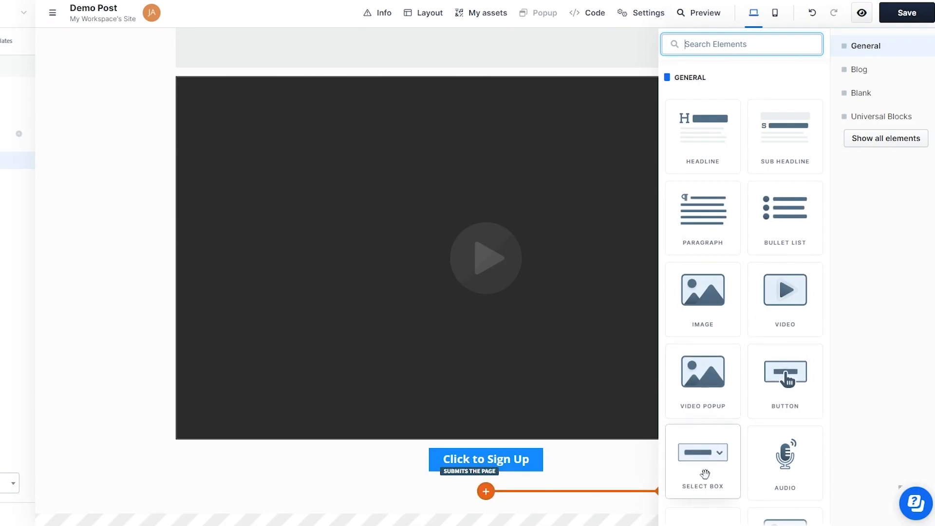
Resolve the page error by choosing an input type for the select box, and save the Demo Post page
{"action": "left_click", "coordinate": [896, 13]}
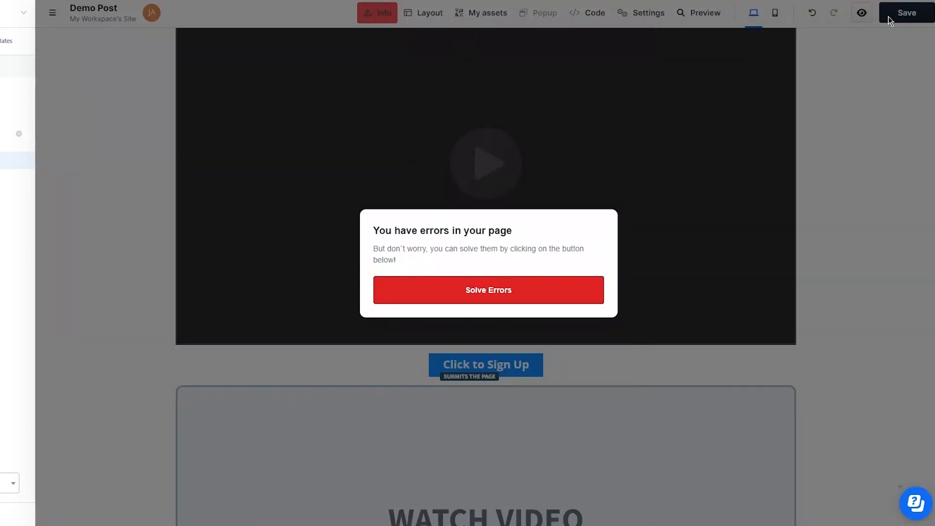
{"action": "left_click", "coordinate": [521, 292]}
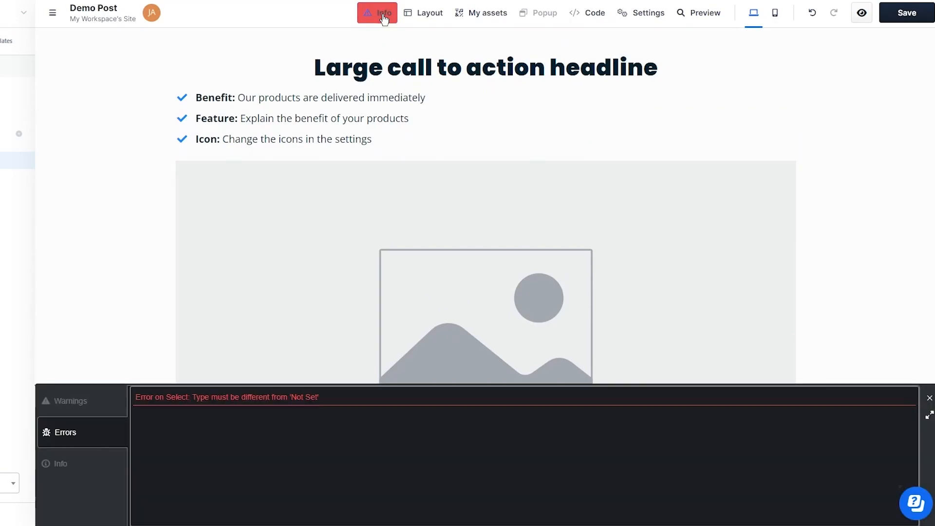
{"action": "left_click", "coordinate": [230, 397]}
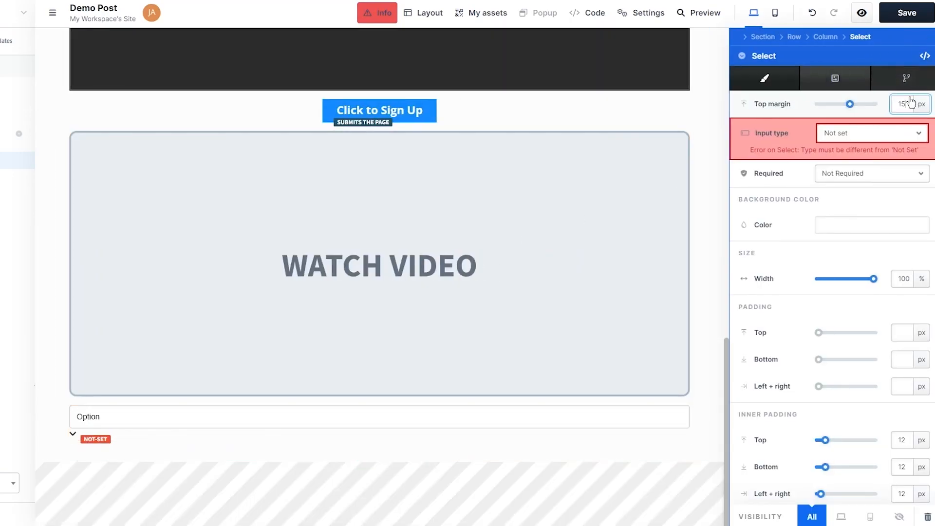
{"action": "left_click", "coordinate": [869, 139]}
{"action": "left_click", "coordinate": [836, 154]}
{"action": "left_click", "coordinate": [907, 24]}
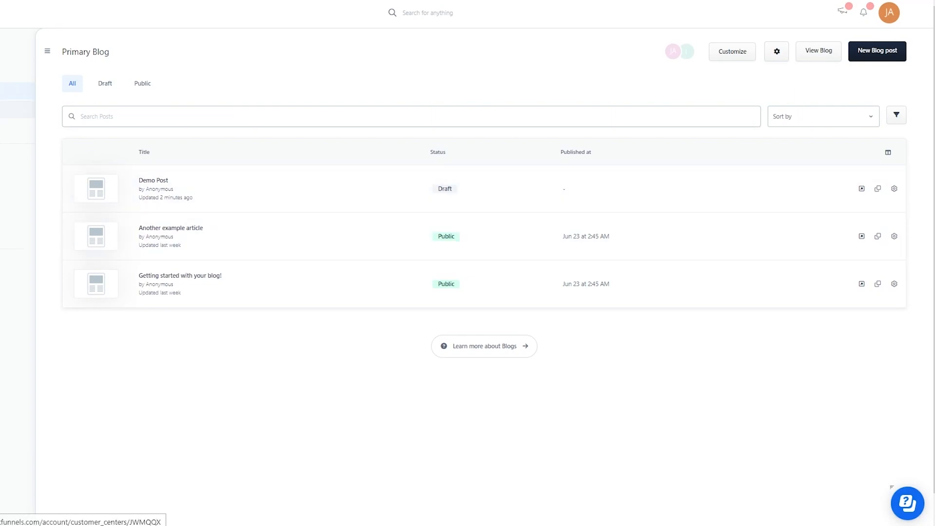
Open the Customer Center and start customizing its self serve portal page
{"action": "left_click", "coordinate": [14, 109]}
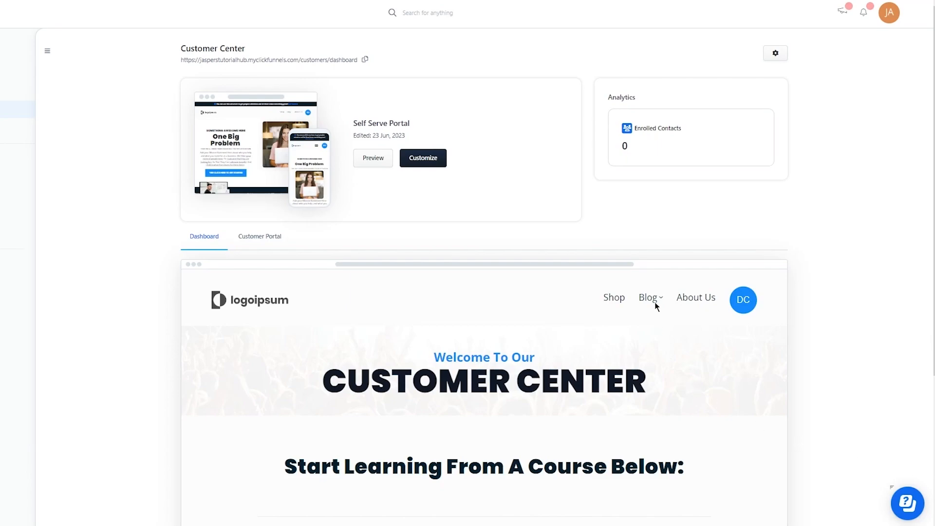
{"action": "left_click", "coordinate": [423, 158]}
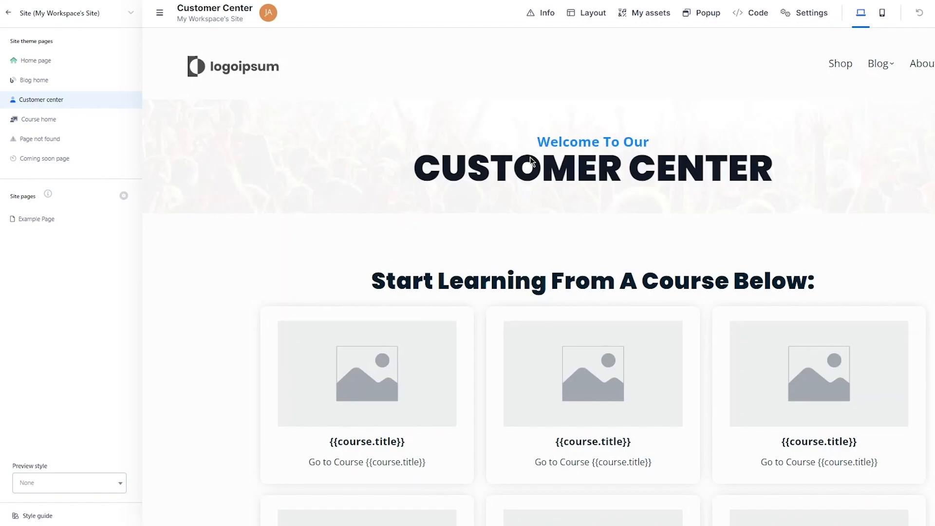
{"action": "scroll", "coordinate": [530, 157], "scroll_direction": "down", "scroll_amount": 3}
{"action": "scroll", "coordinate": [572, 133], "scroll_direction": "up", "scroll_amount": 3}
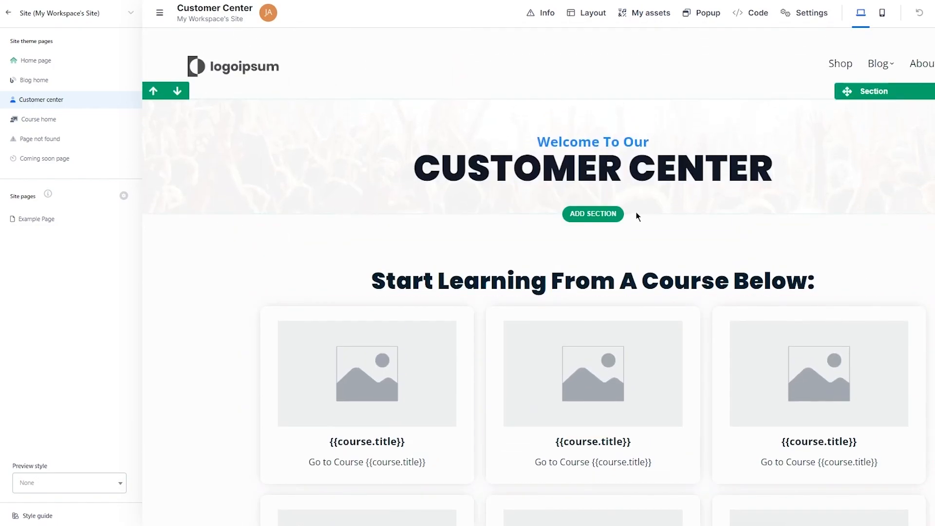
{"action": "left_click", "coordinate": [760, 168]}
{"action": "left_click", "coordinate": [761, 167]}
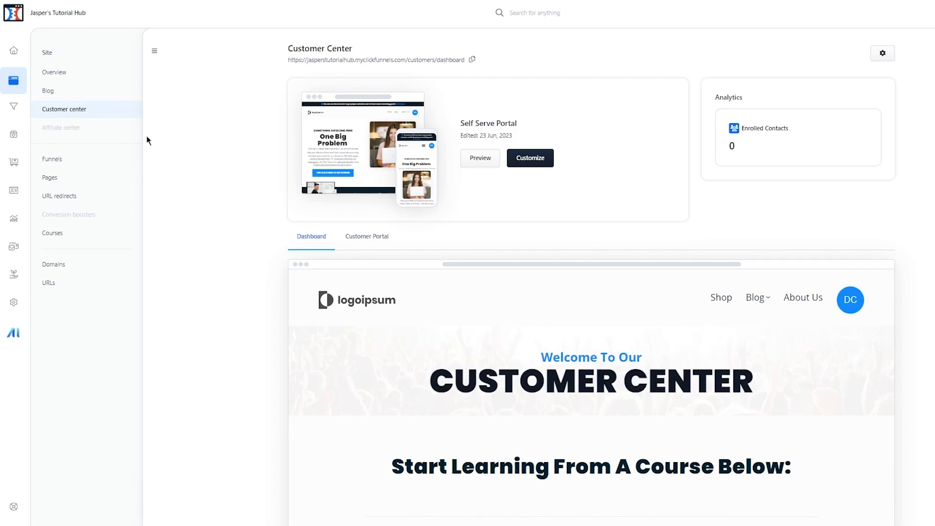
Open the site's funnels and create a new blank funnel named DEMOOO
{"action": "left_click", "coordinate": [95, 159]}
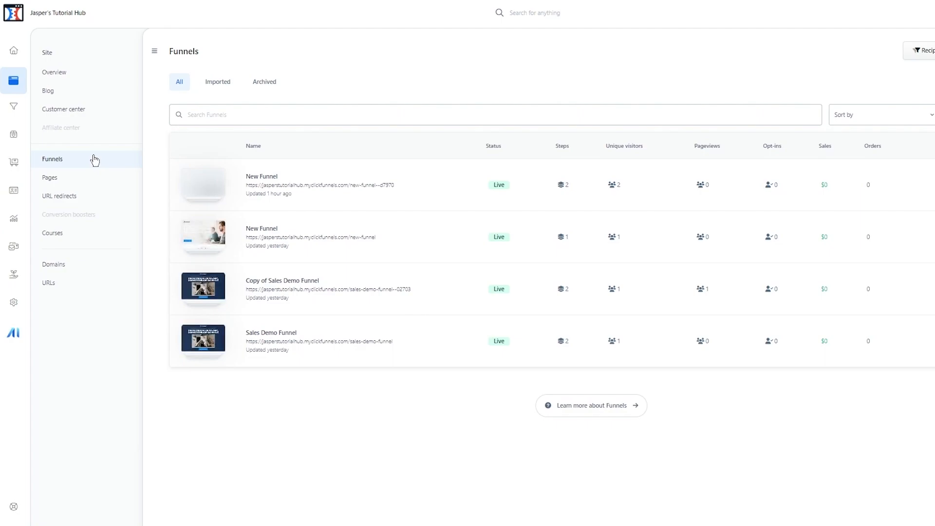
{"action": "left_click_drag", "start_coordinate": [276, 407], "coordinate": [356, 419]}
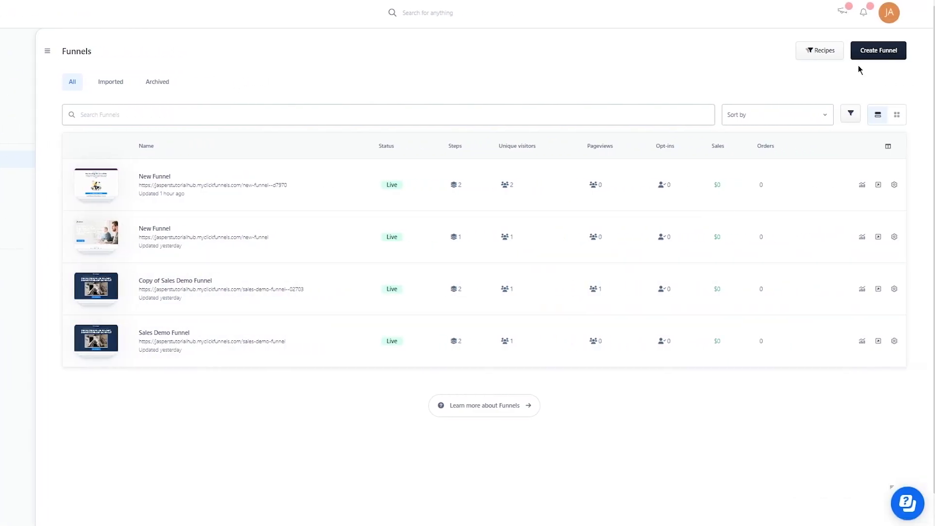
{"action": "left_click", "coordinate": [866, 51]}
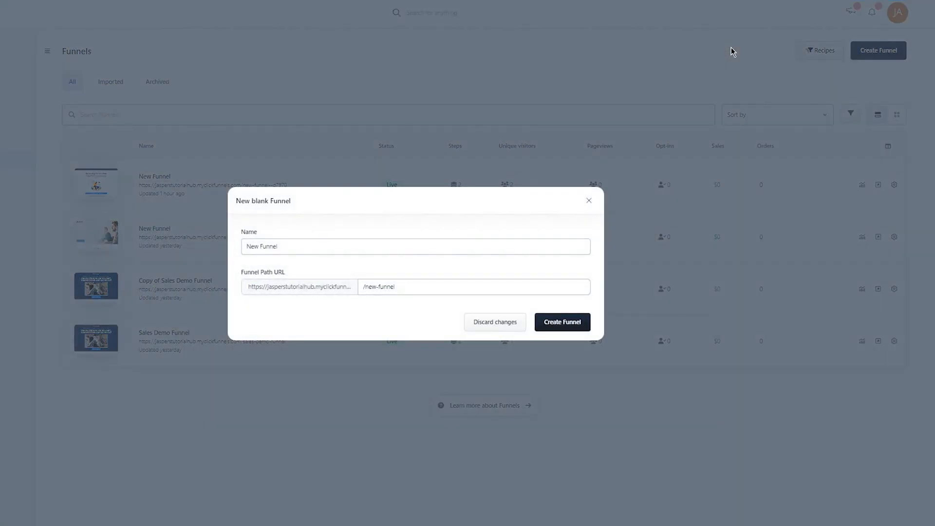
{"action": "left_click_drag", "start_coordinate": [283, 246], "coordinate": [211, 247]}
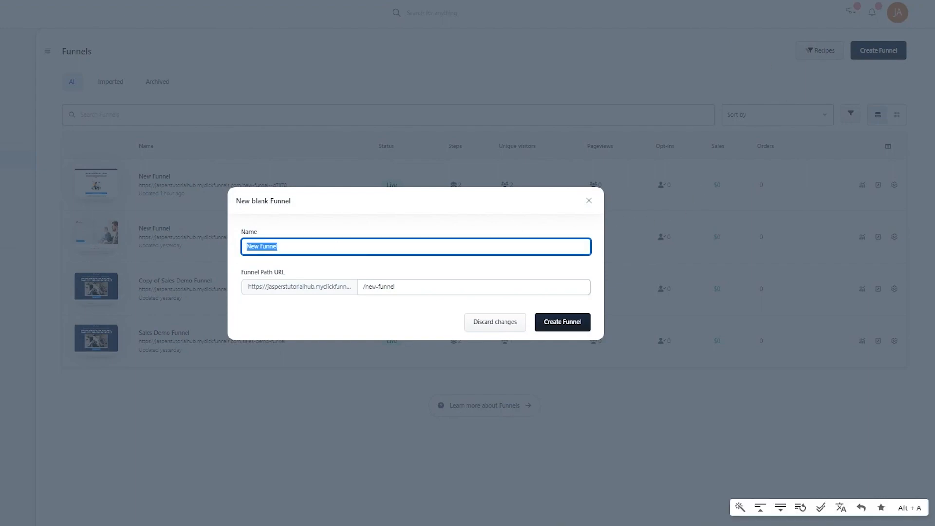
{"action": "type", "text": "DEMOOO"}
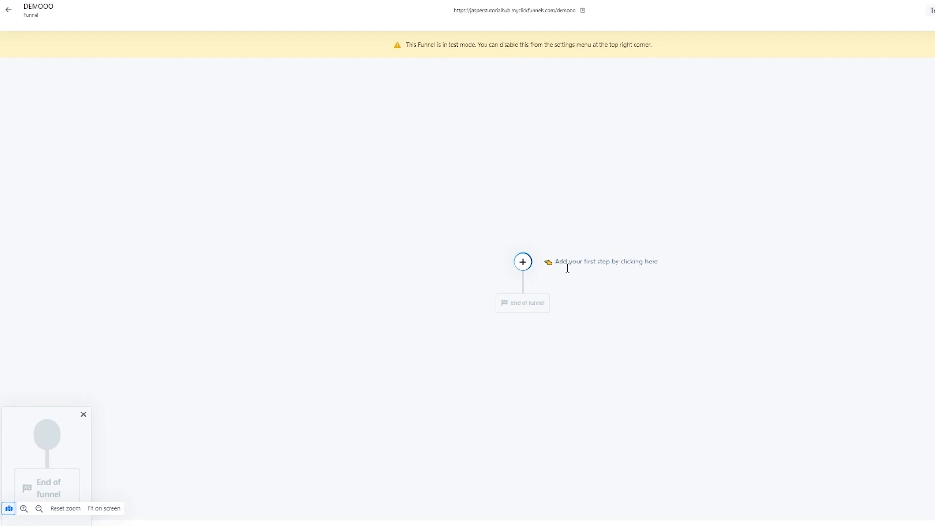
{"action": "left_click", "coordinate": [523, 262]}
{"action": "left_click", "coordinate": [906, 63]}
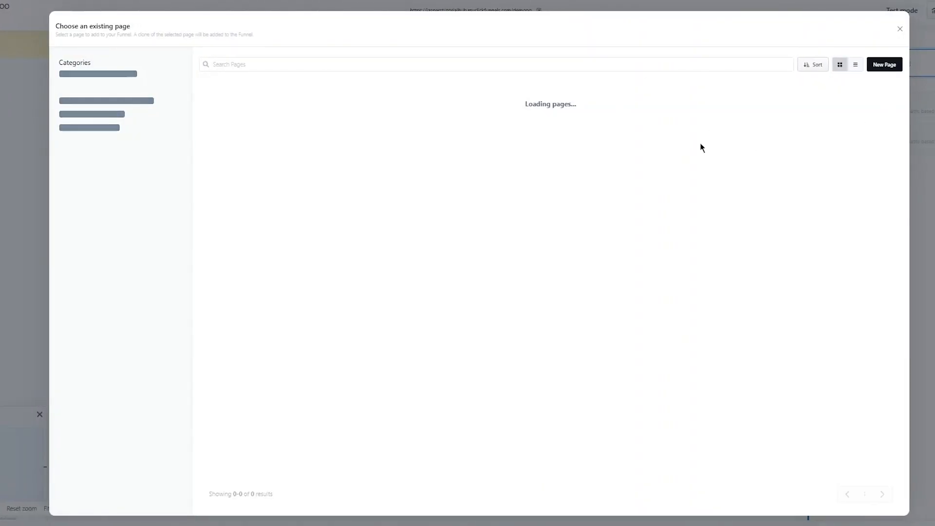
{"action": "left_click", "coordinate": [900, 28]}
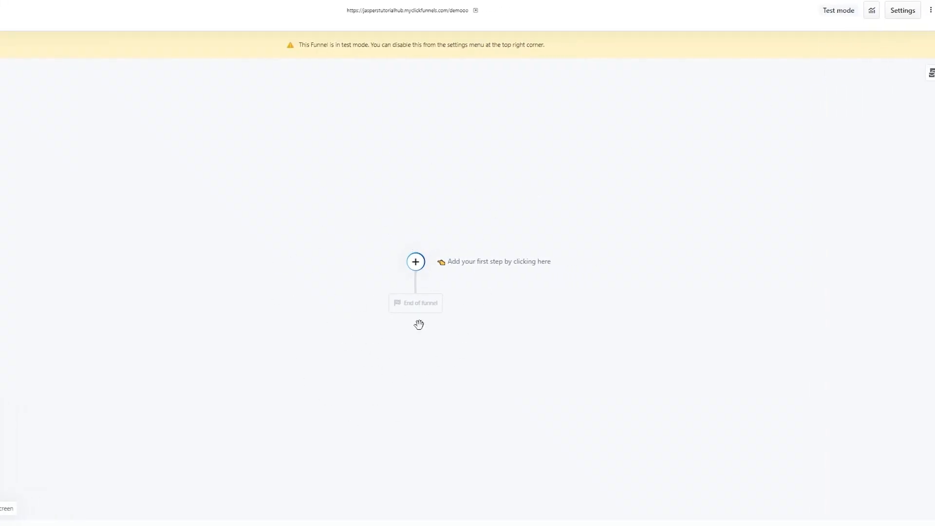
Add a page as the DEMOOO funnel's first step, cloning the order page from My Funnel pages and naming it "OP\"
{"action": "left_click", "coordinate": [415, 262]}
{"action": "left_click", "coordinate": [790, 62]}
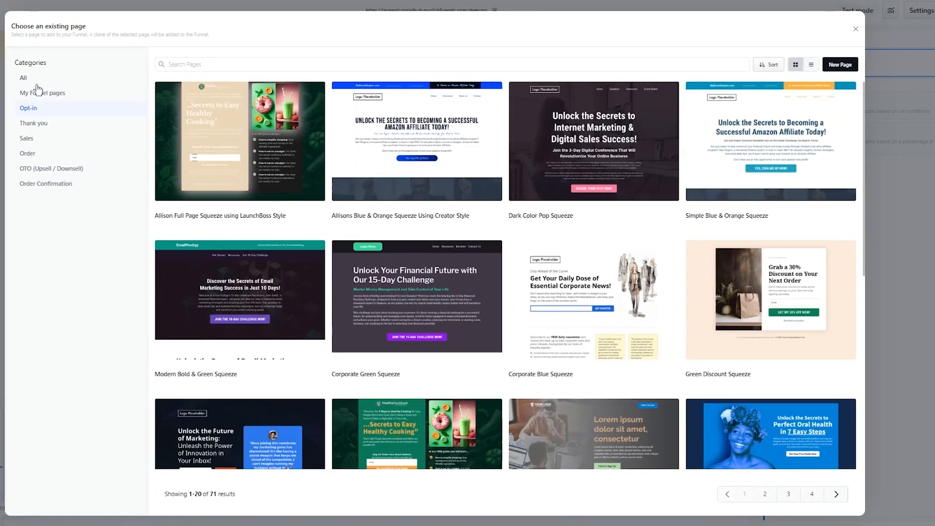
{"action": "left_click", "coordinate": [22, 96]}
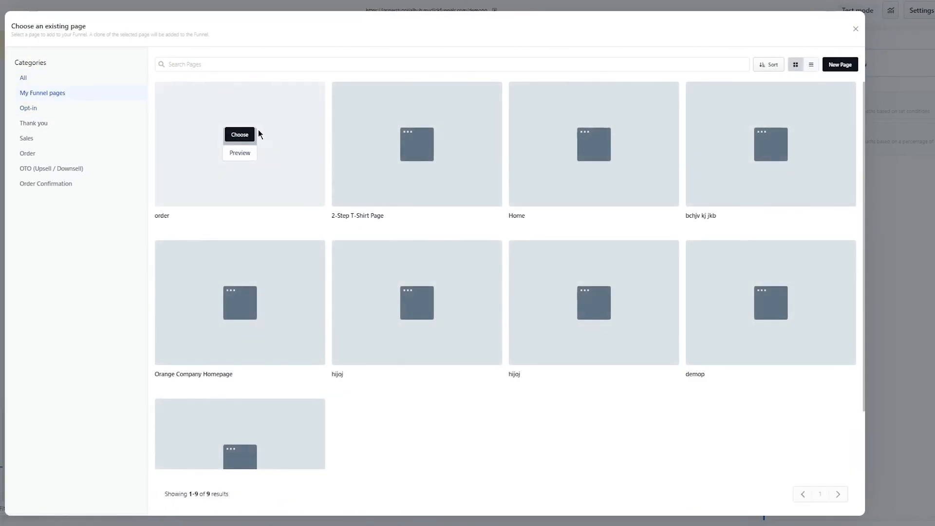
{"action": "left_click", "coordinate": [240, 134]}
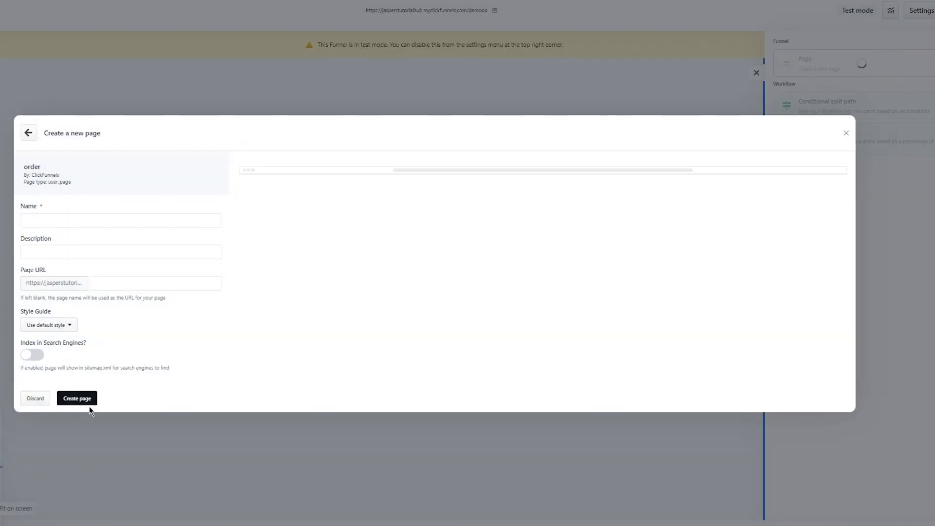
{"action": "left_click", "coordinate": [83, 401]}
{"action": "left_click", "coordinate": [81, 213]}
{"action": "type", "text": "OP\\"}
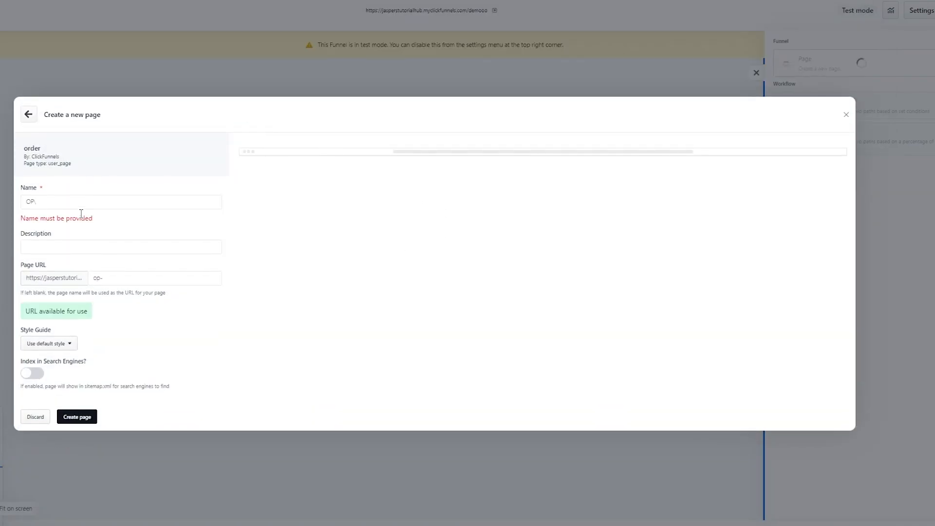
{"action": "left_click", "coordinate": [70, 417]}
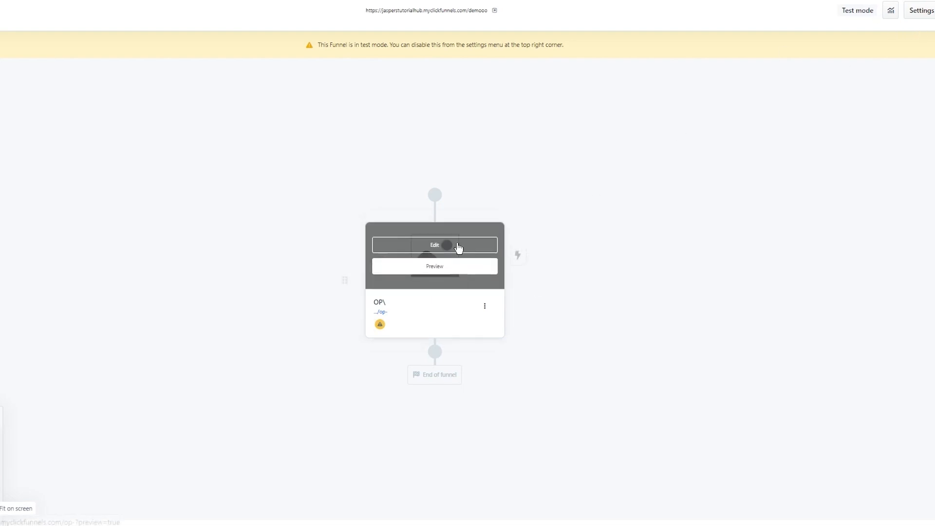
Review the DEMOOO funnel's settings and close them without changing anything
{"action": "left_click", "coordinate": [914, 13]}
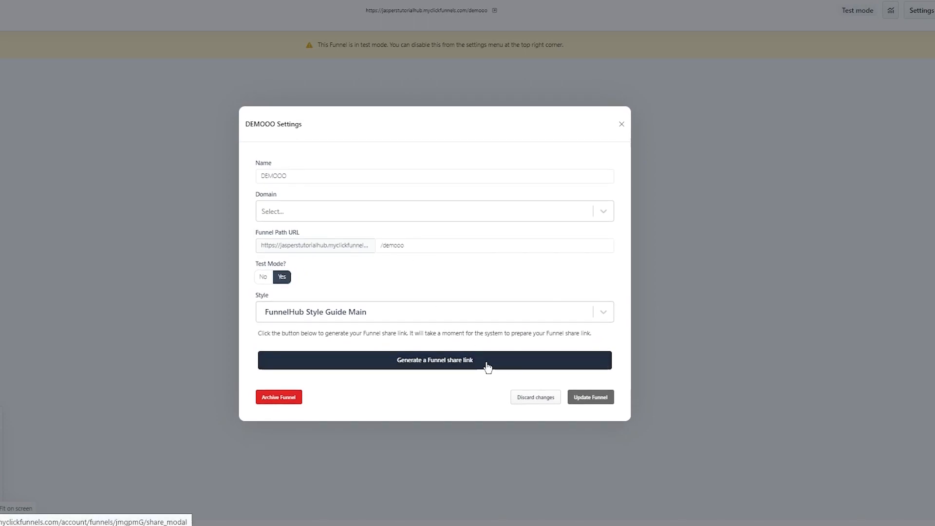
{"action": "left_click", "coordinate": [621, 124]}
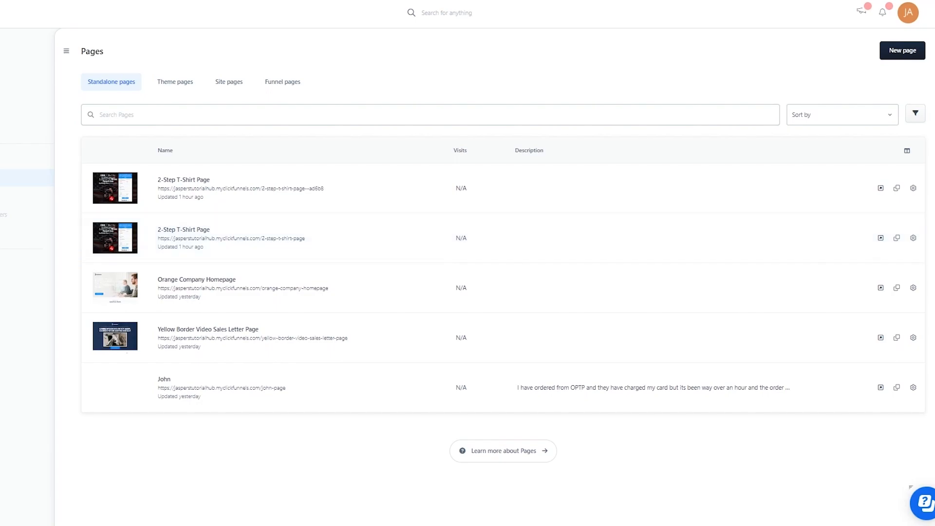
Browse the Thank you templates for a new standalone page, close the template chooser and view the URL redirects page
{"action": "left_click", "coordinate": [912, 52]}
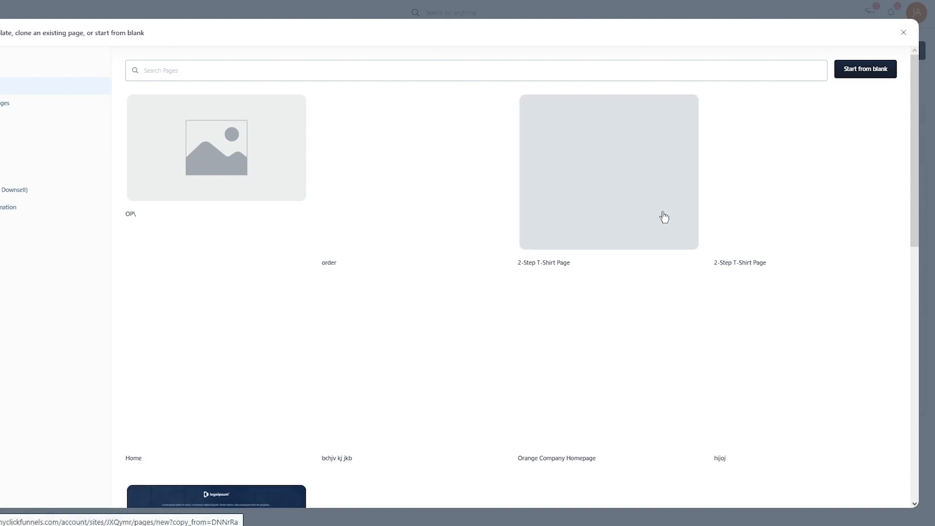
{"action": "left_click", "coordinate": [8, 139]}
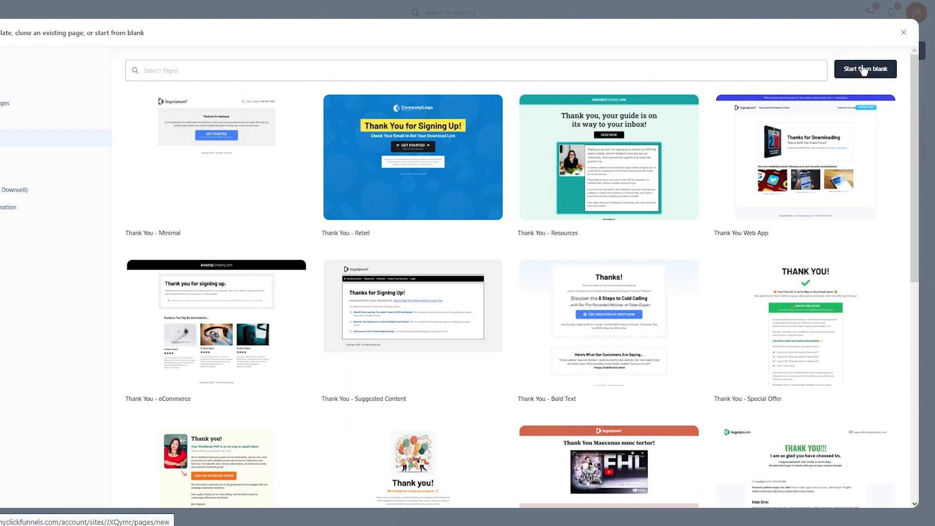
{"action": "scroll", "coordinate": [547, 296], "scroll_direction": "down", "scroll_amount": 8}
{"action": "scroll", "coordinate": [548, 303], "scroll_direction": "up", "scroll_amount": 8}
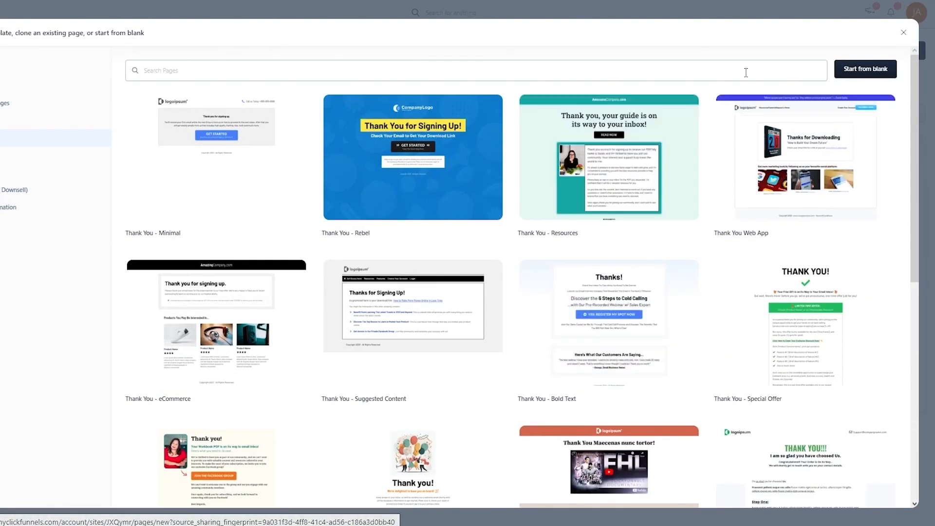
{"action": "left_click", "coordinate": [904, 33]}
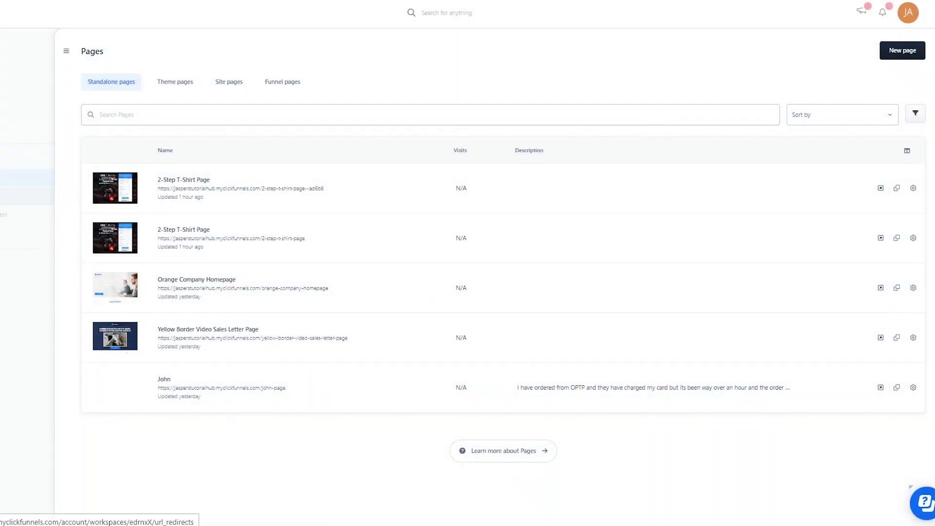
{"action": "left_click", "coordinate": [10, 196]}
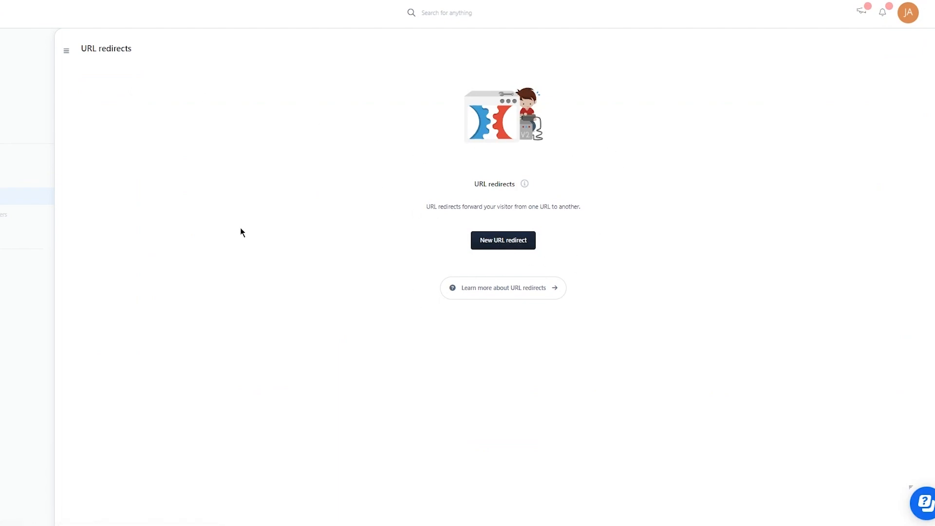
Create a course from the Basic Course structure with the title PBasic Course
{"action": "left_click", "coordinate": [7, 233]}
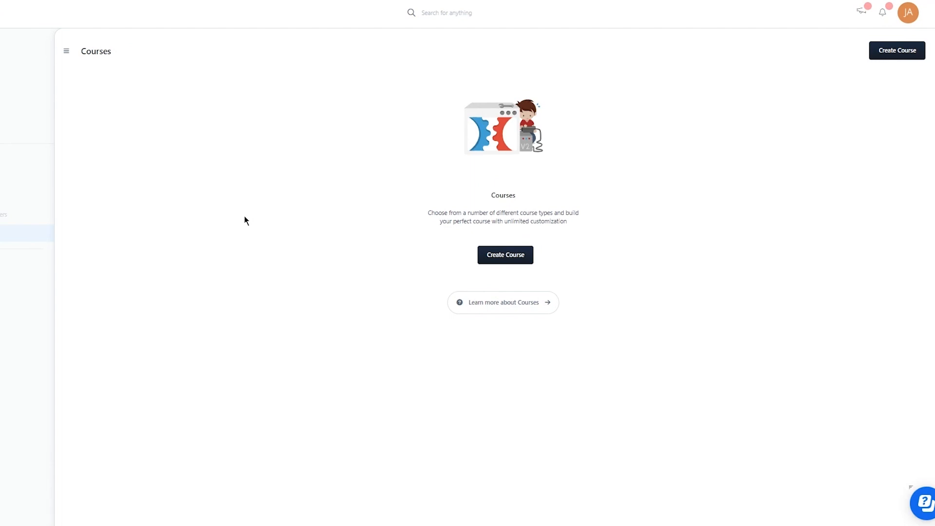
{"action": "left_click", "coordinate": [509, 262]}
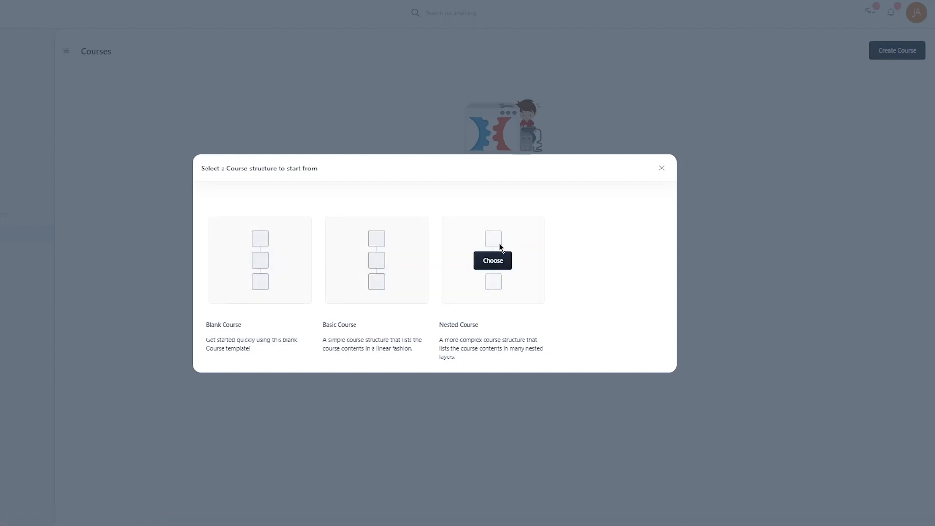
{"action": "left_click", "coordinate": [389, 259]}
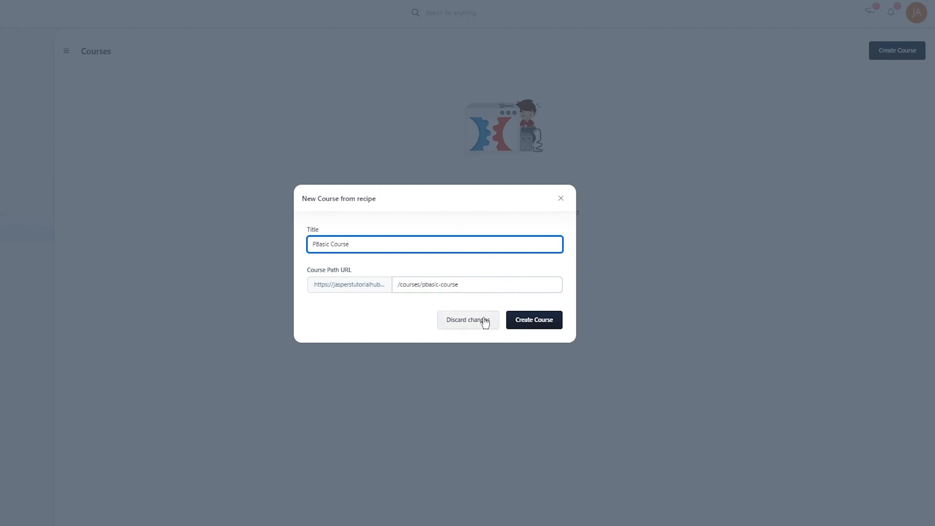
{"action": "left_click", "coordinate": [547, 327]}
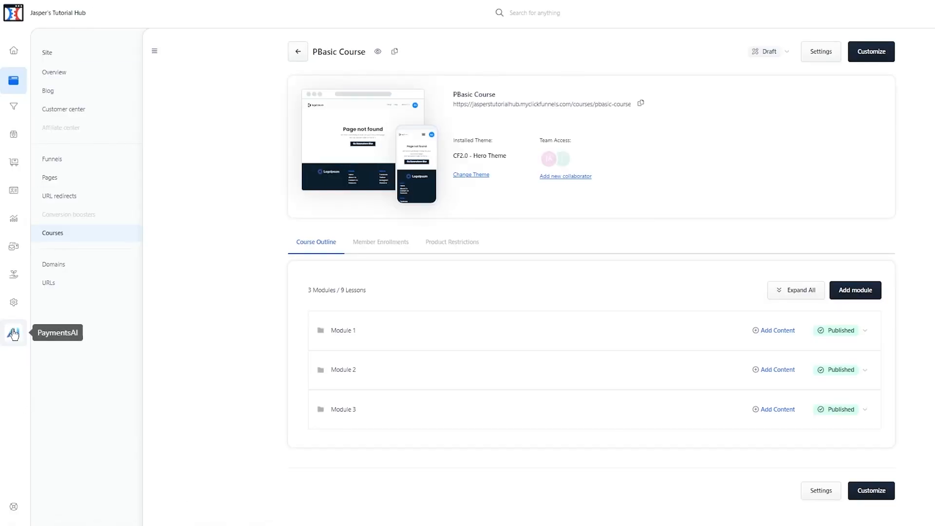
Visit PaymentsAI, and display the step analytics of the New Funnel with the path new-funnel--d7970
{"action": "left_click", "coordinate": [13, 333]}
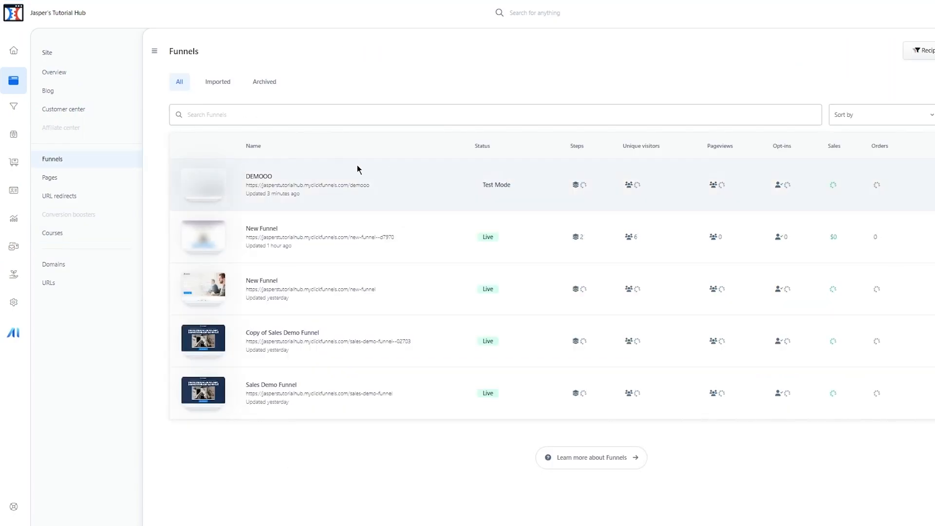
{"action": "left_click", "coordinate": [268, 230]}
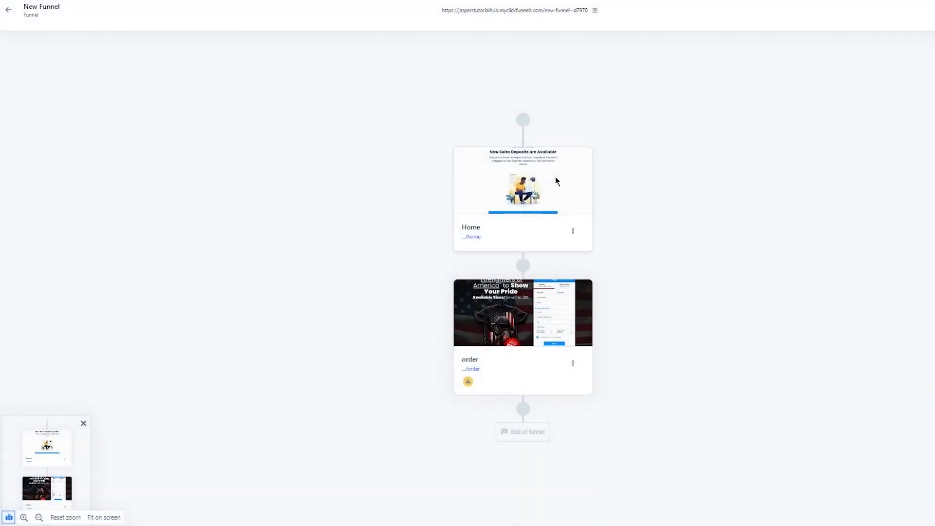
{"action": "left_click", "coordinate": [873, 12]}
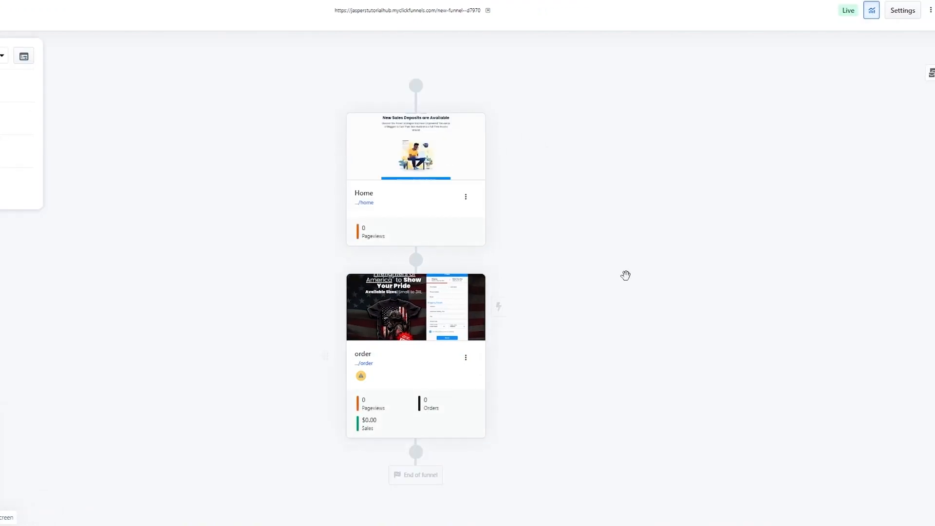